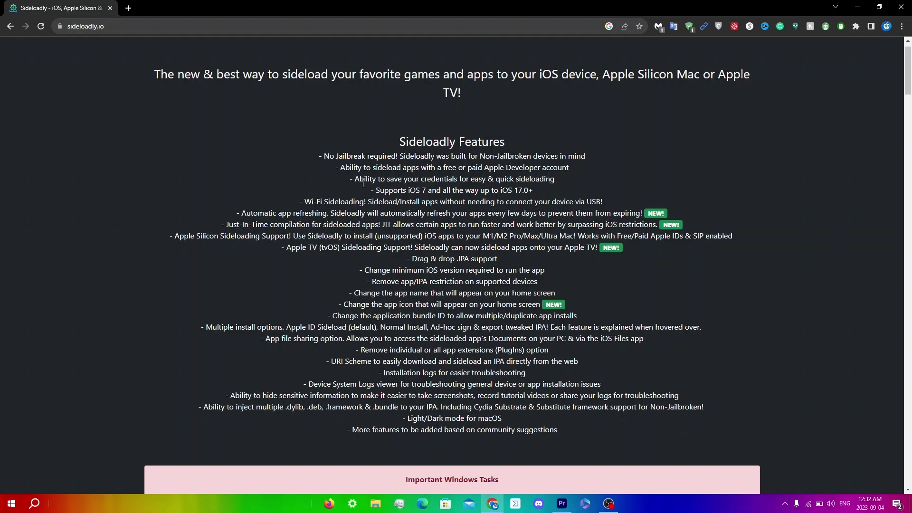
Download the Sideloadly Windows 64-bit installer, then the iTunes x64 and iCloud installers from Apple
scroll(394, 274, down, 8)
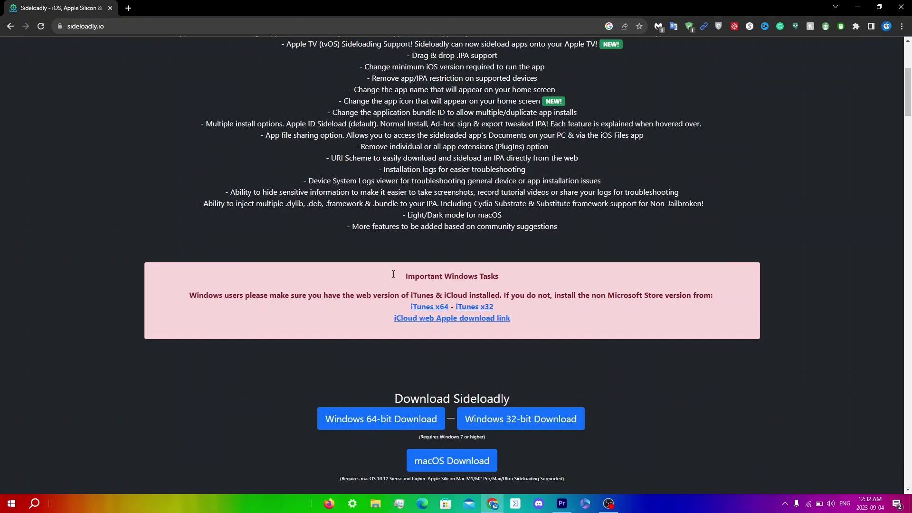
scroll(400, 180, up, 1)
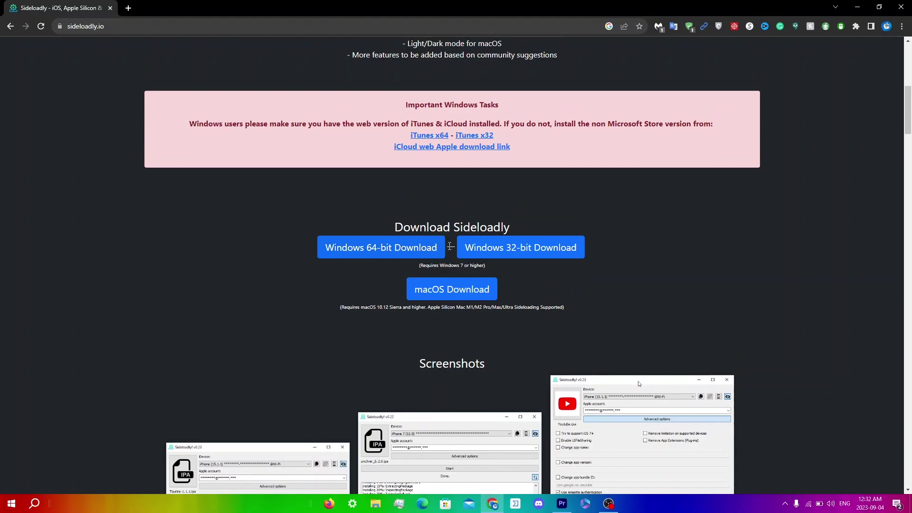
click(406, 249)
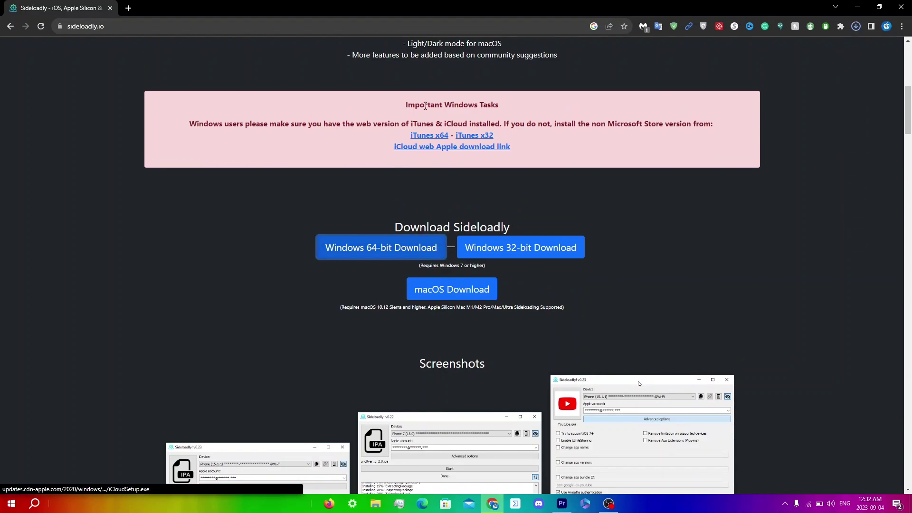
click(418, 137)
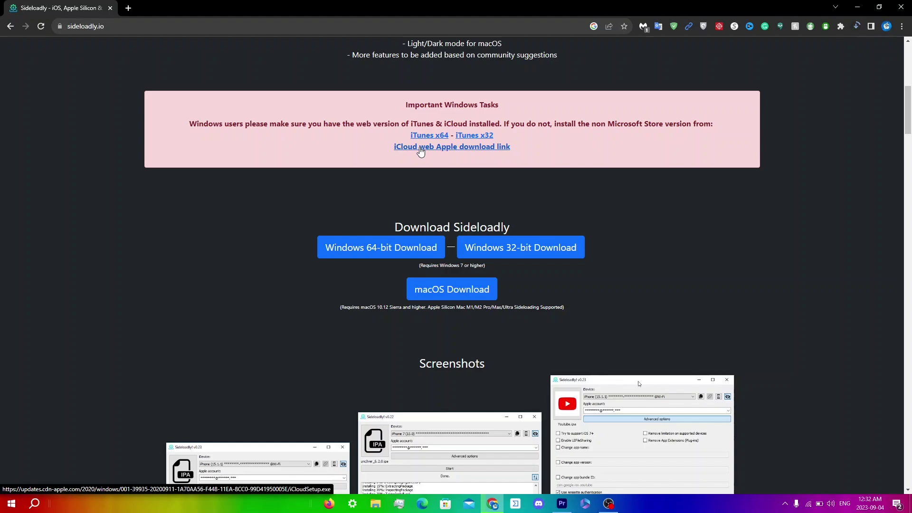
click(421, 150)
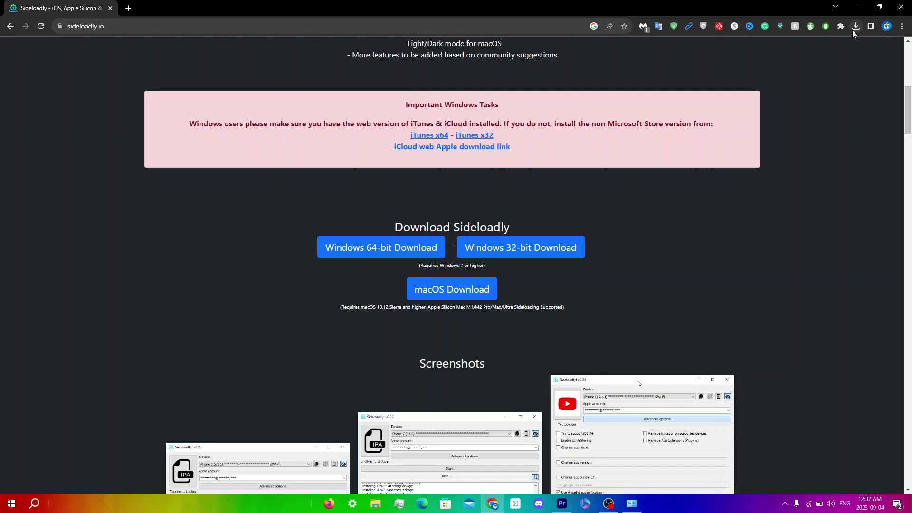
Run iTunes64Setup (2).exe from Chrome's downloads and install iTunes with the default options
click(854, 30)
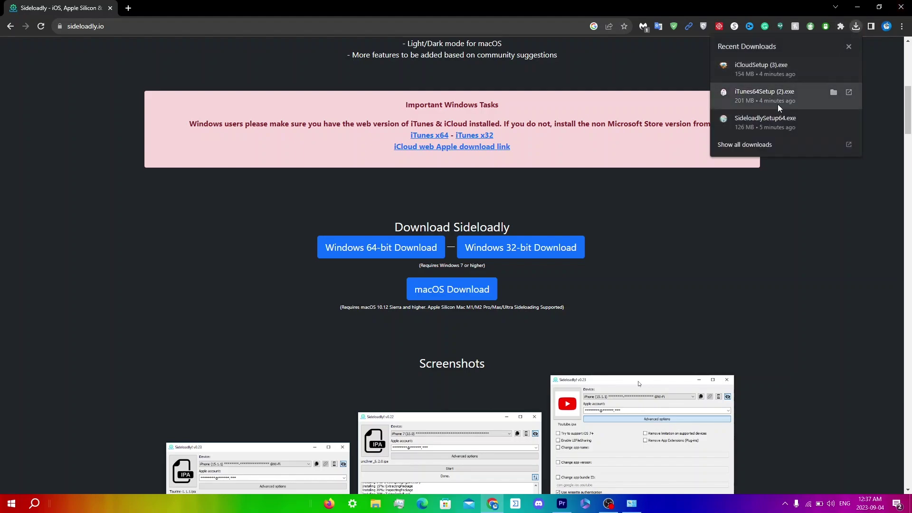
click(751, 98)
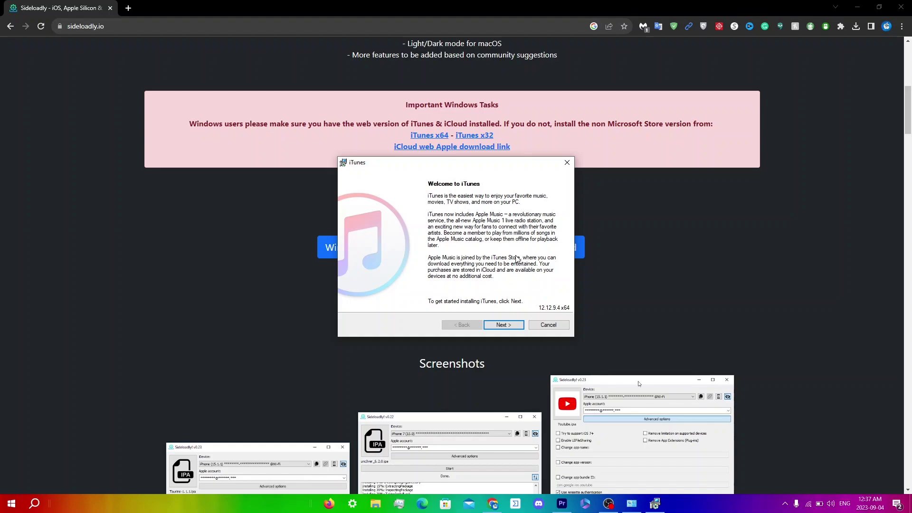
click(503, 325)
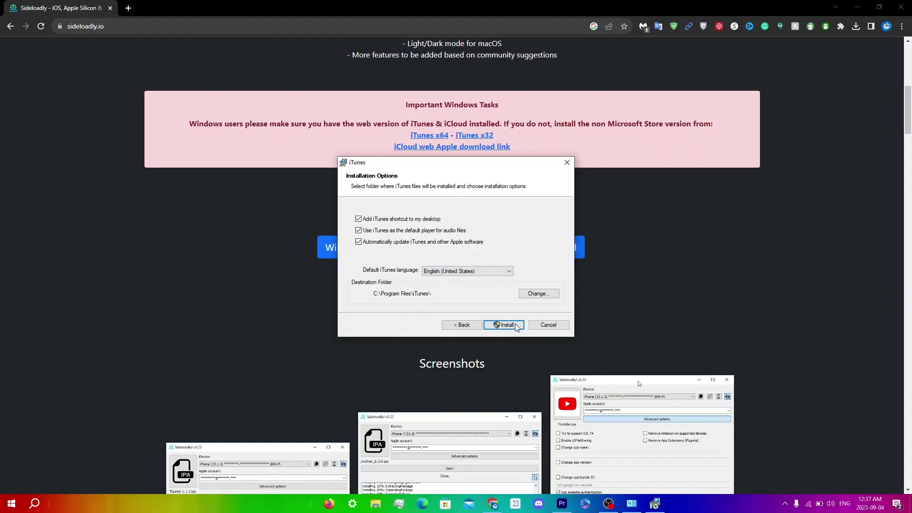
click(498, 325)
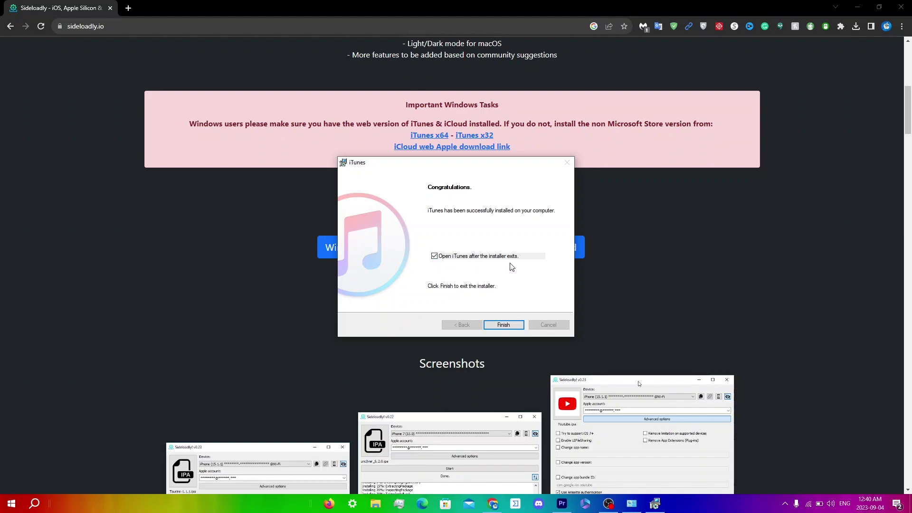
Finish the iTunes installer, accept the iTunes license agreement, and begin the iTunes Store sign-in
click(513, 330)
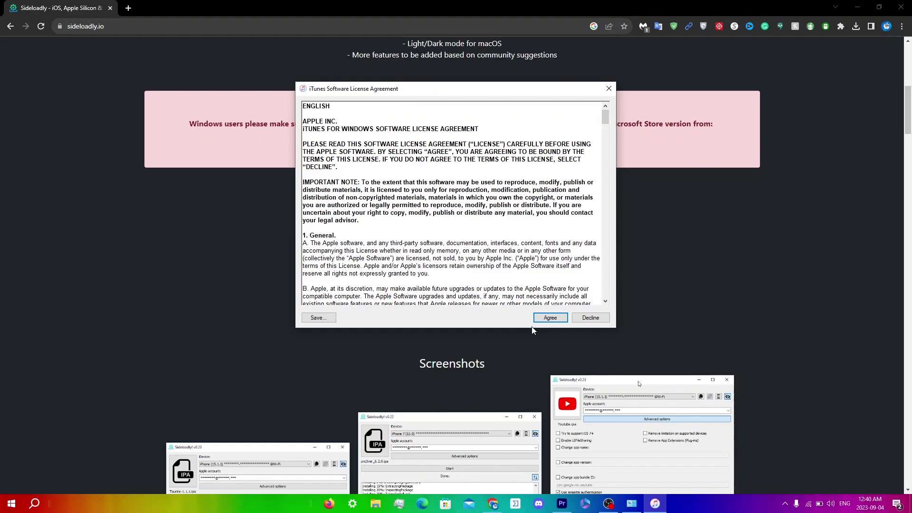
click(550, 317)
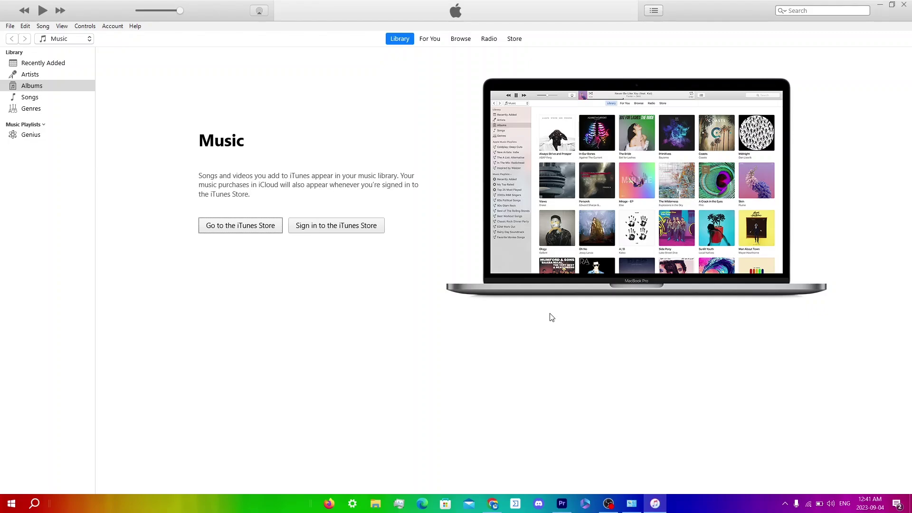
click(358, 228)
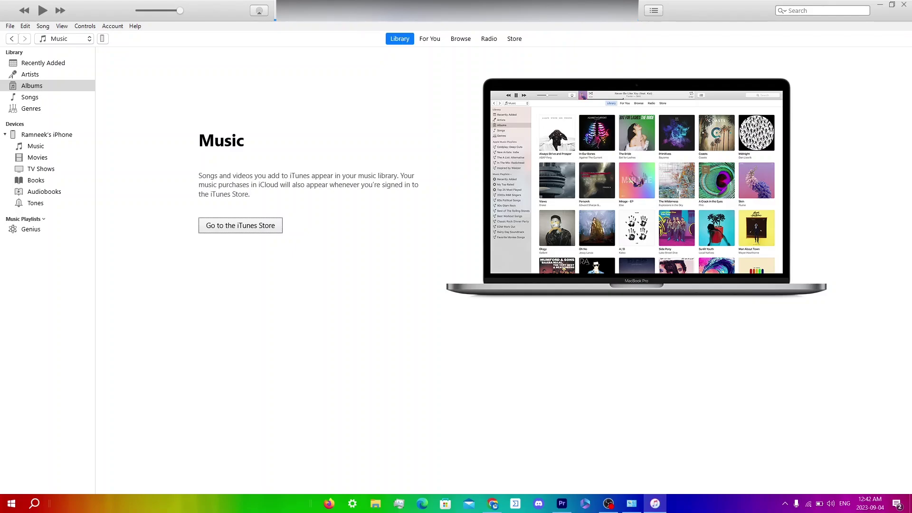
Authorize this computer through Account > Authorizations and dismiss the 1-of-5 confirmation
click(112, 26)
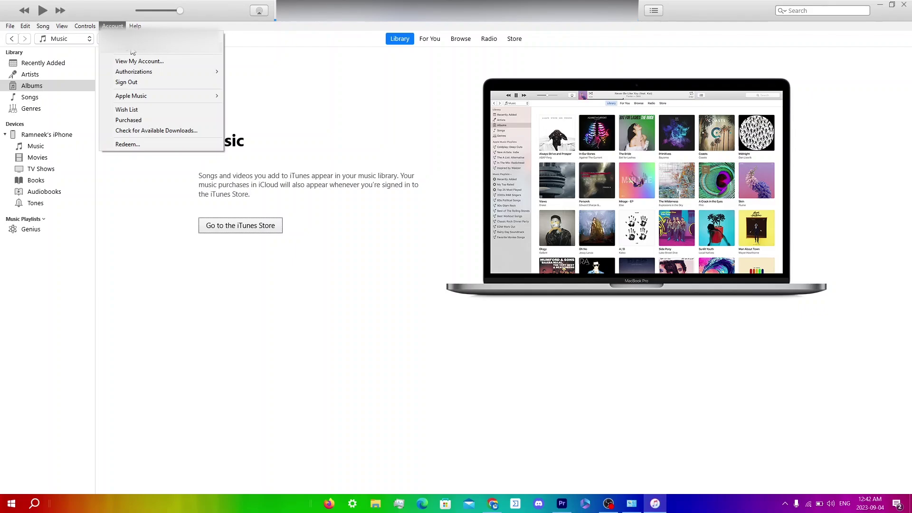
mouse_move(136, 73)
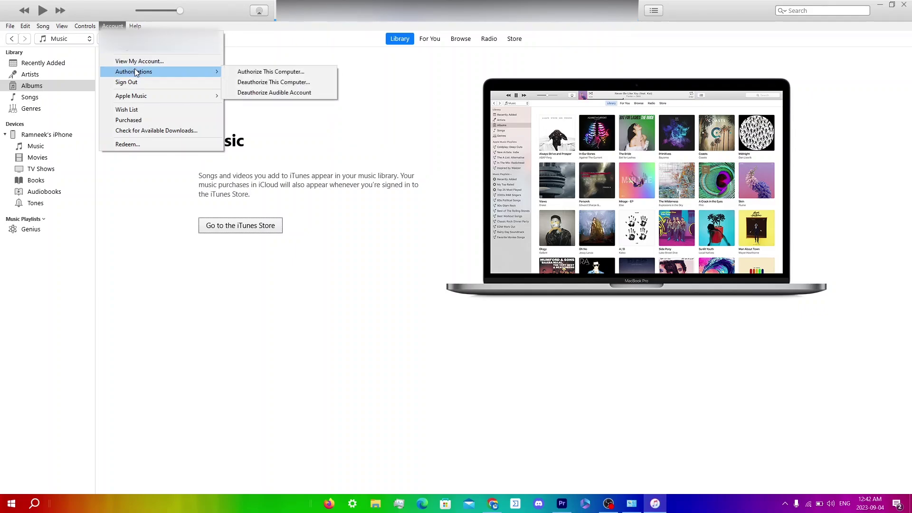
click(241, 73)
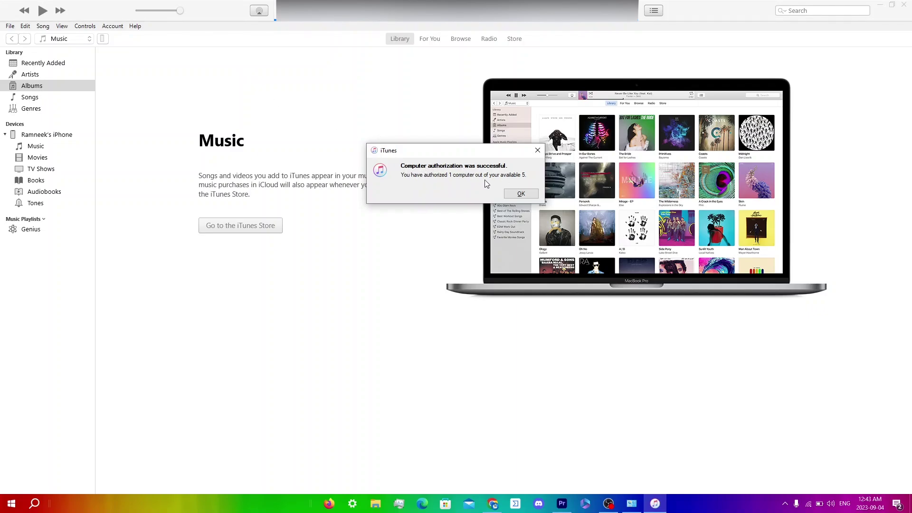
click(519, 193)
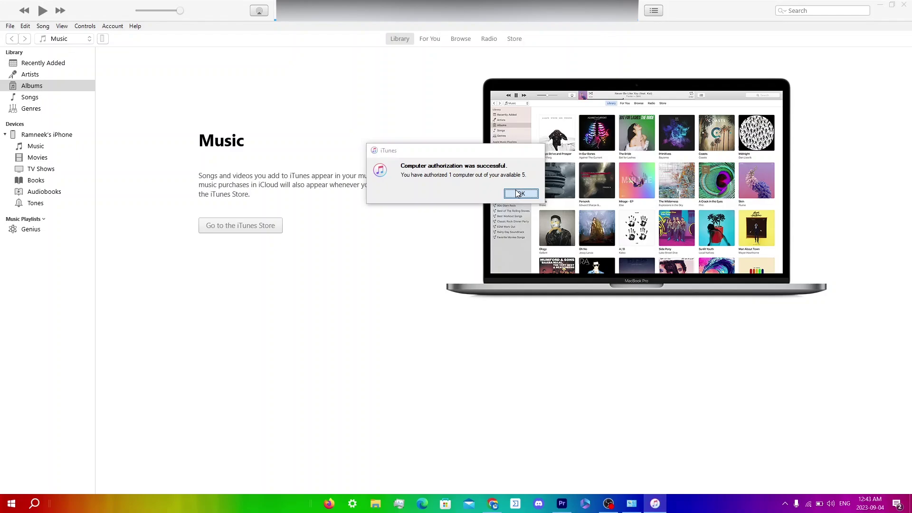
click(102, 39)
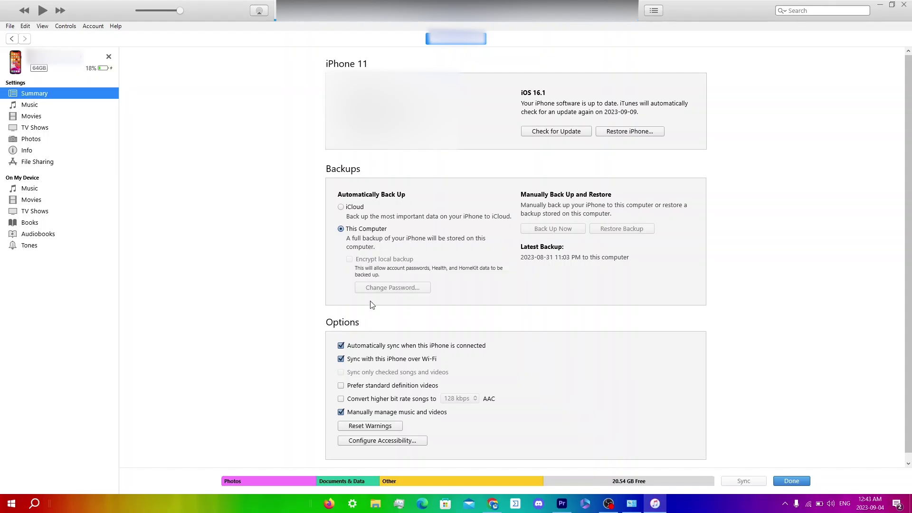
click(793, 481)
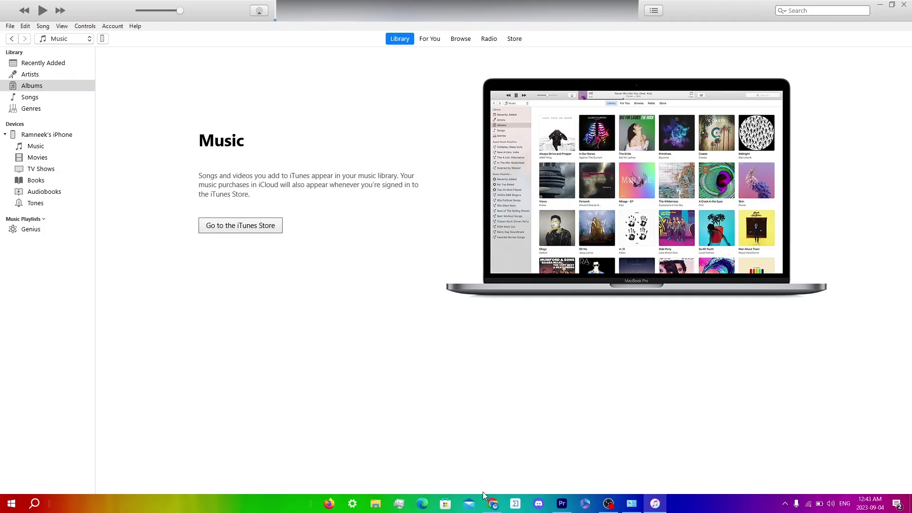
Run iCloudSetup (3).exe from Chrome's downloads, accept the license terms and install iCloud for Windows
click(493, 505)
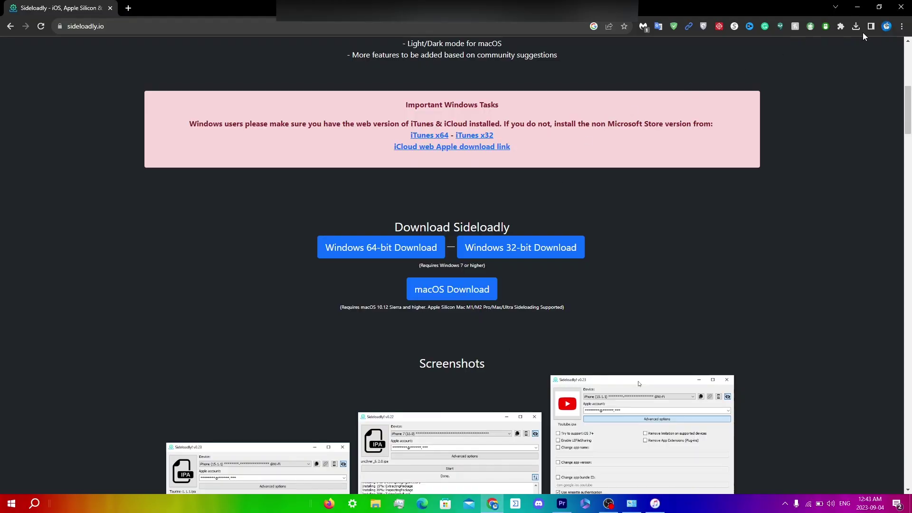
click(858, 27)
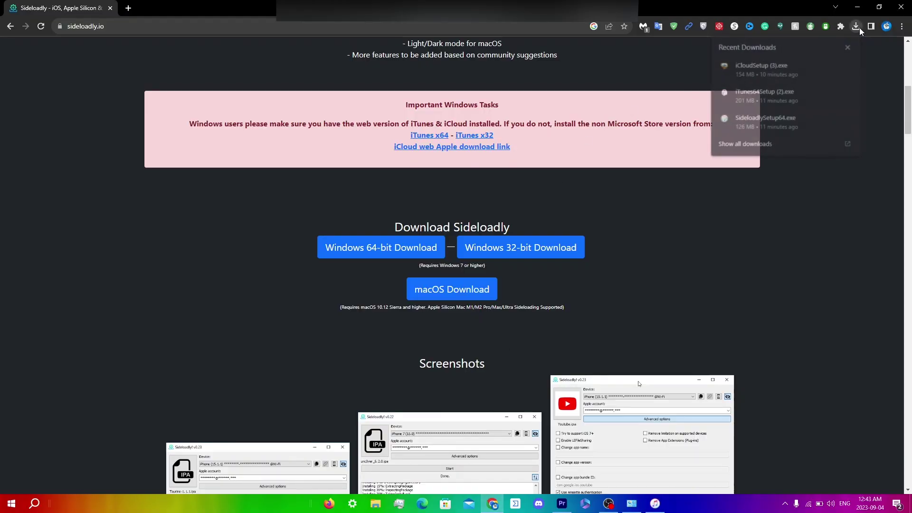
click(755, 72)
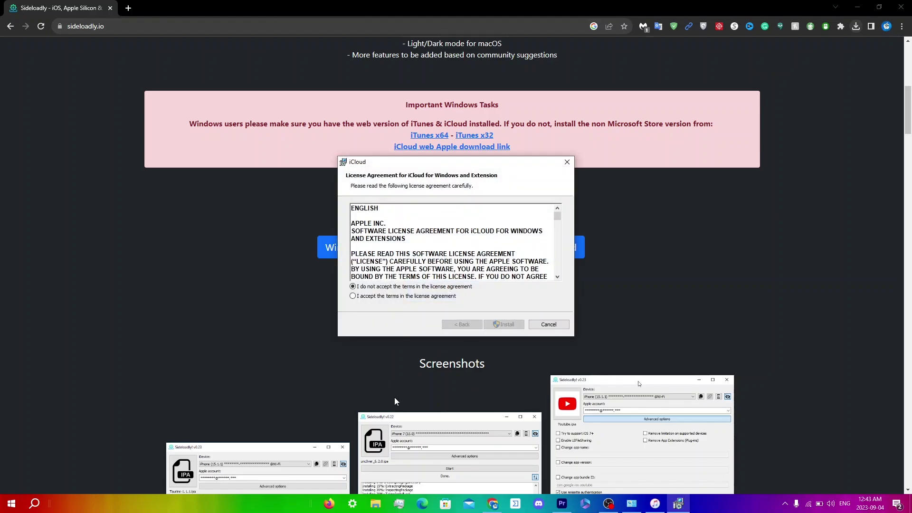
click(353, 296)
click(494, 324)
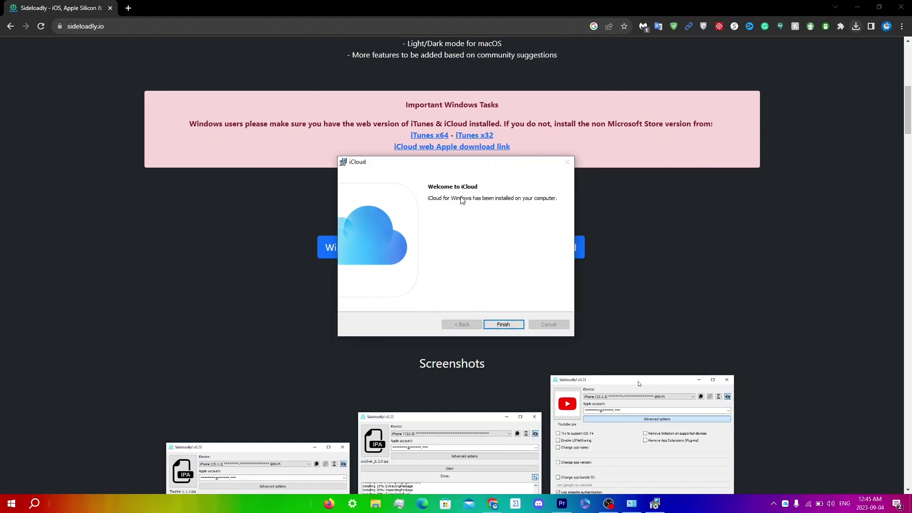
Finish the iCloud installer, bring up iCloud for Windows from the system tray, and start the Apple ID sign-in
click(502, 324)
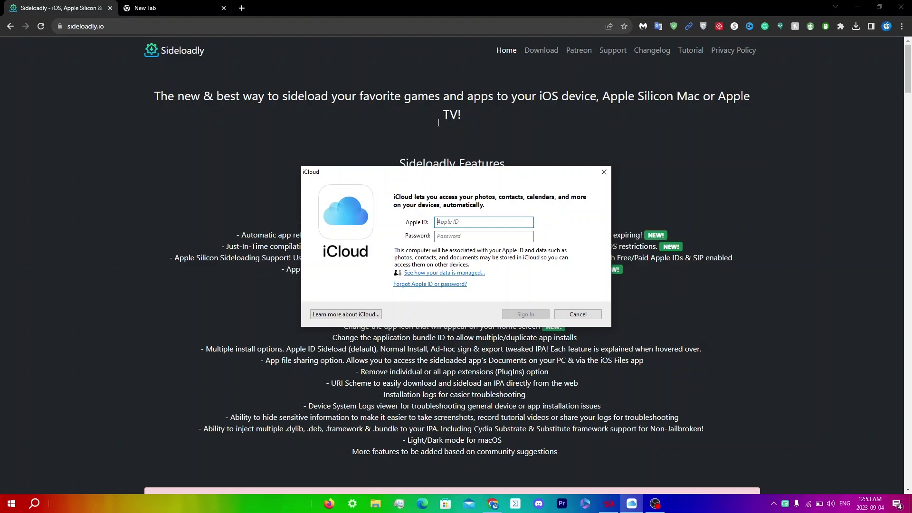
click(774, 504)
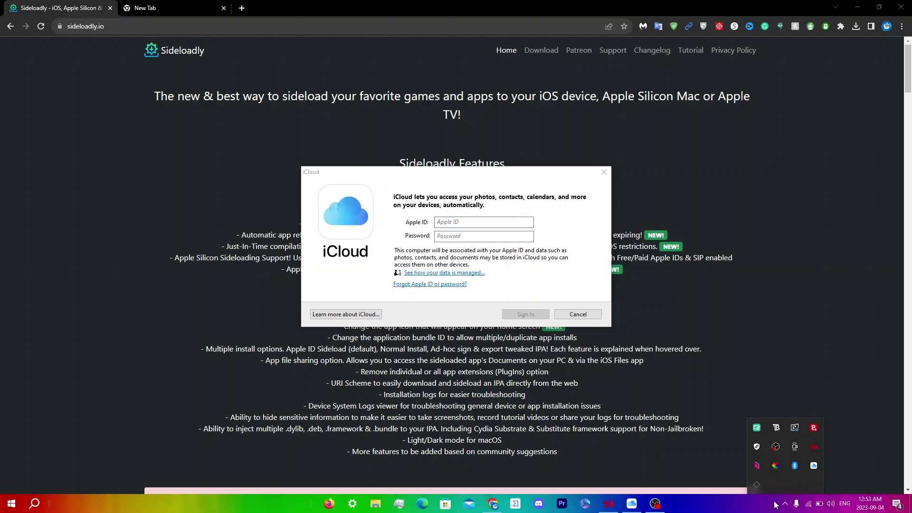
click(814, 466)
click(457, 222)
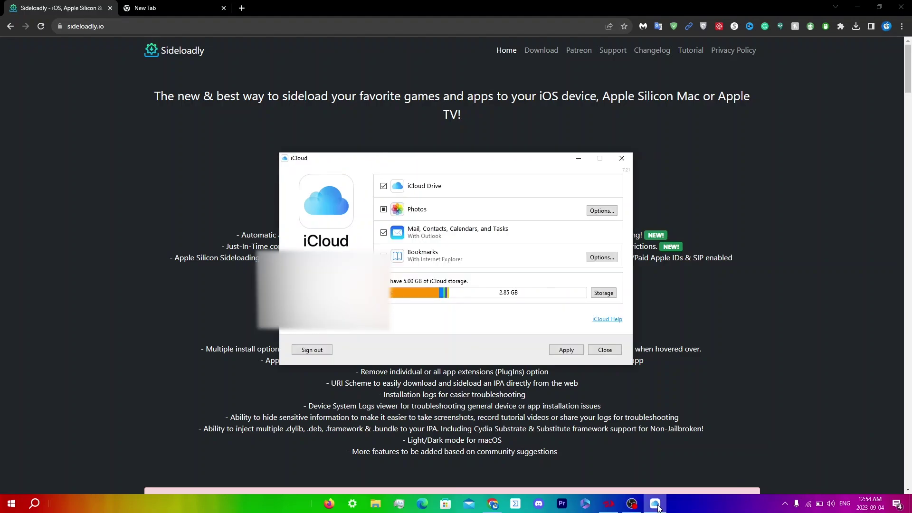
Run SideloadlySetup64.exe from the Downloads folder as administrator
click(705, 384)
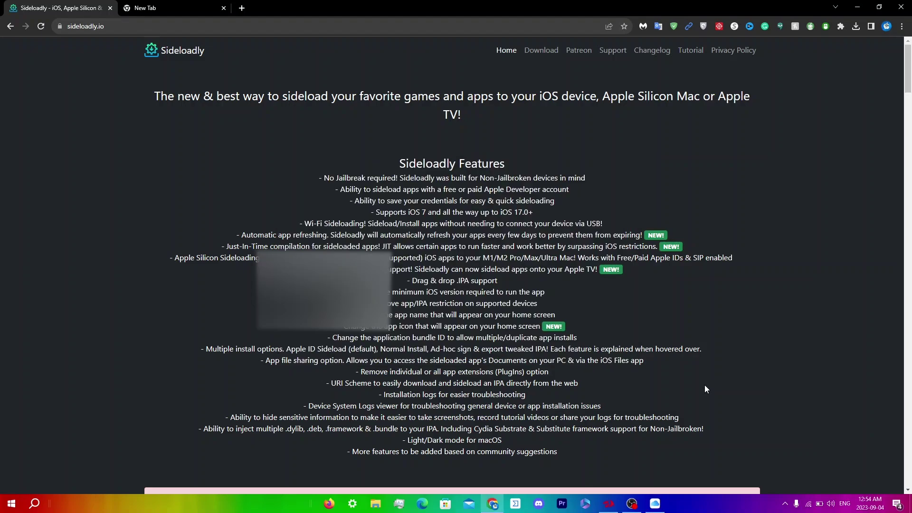
click(374, 504)
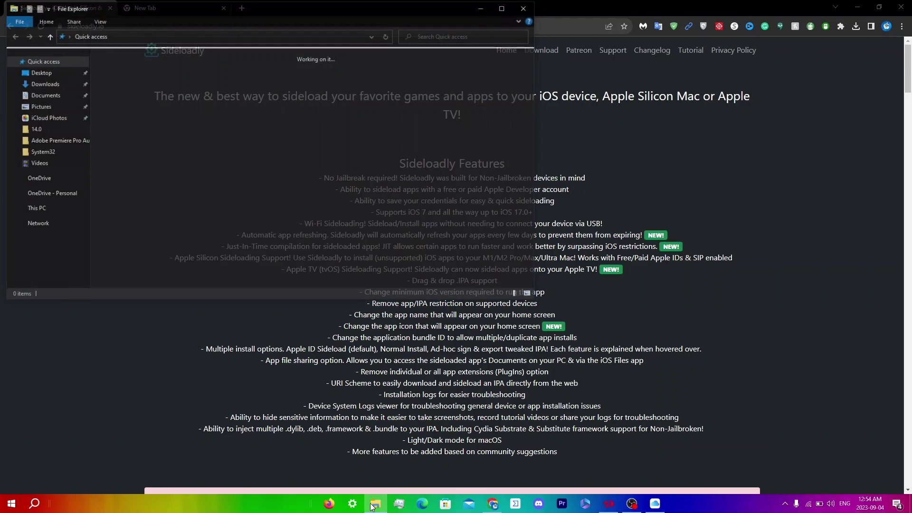
click(45, 85)
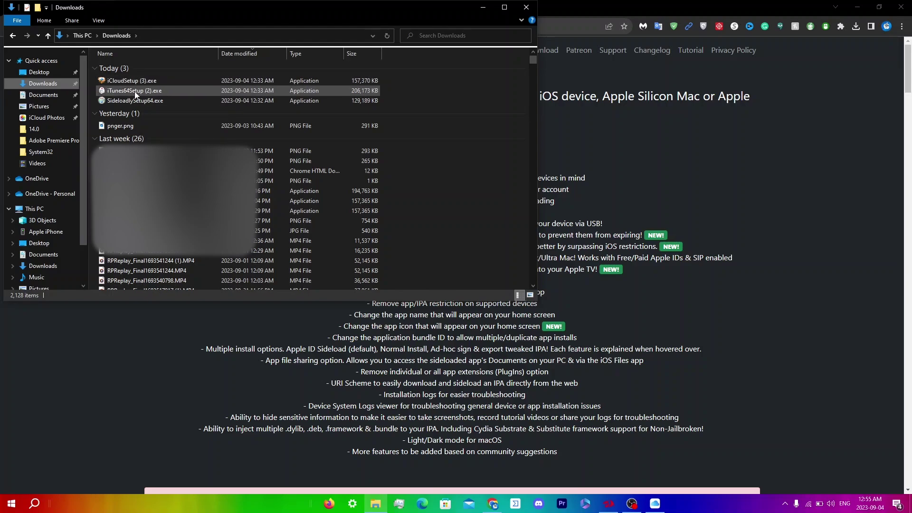
double_click(138, 100)
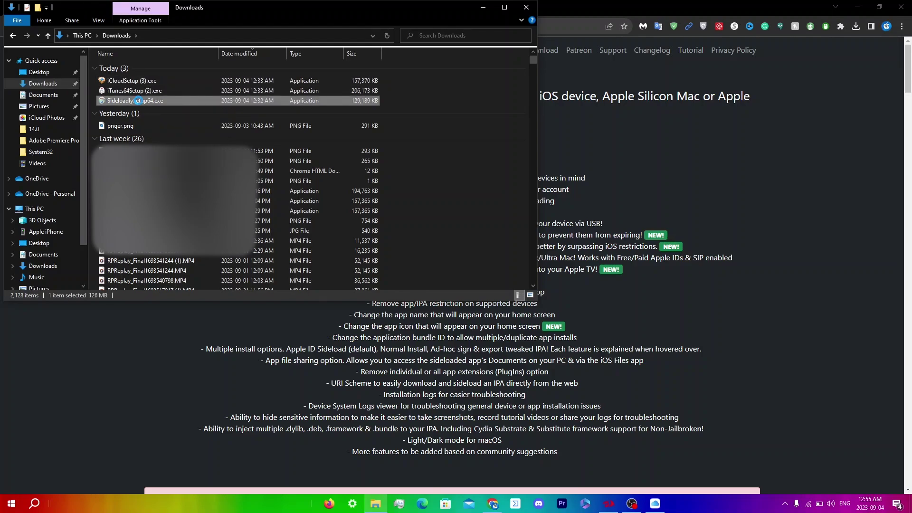
right_click(138, 101)
click(158, 119)
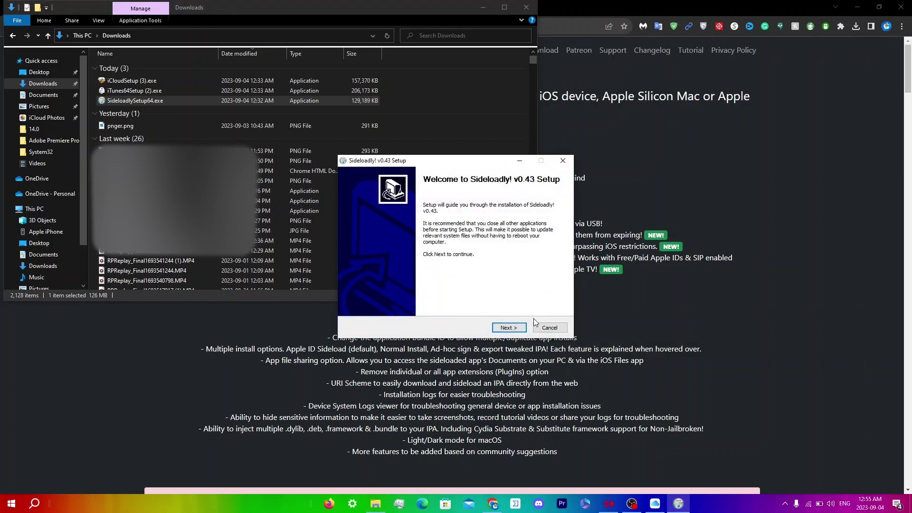
Complete the Sideloadly v0.43 setup wizard and launch Sideloadly
click(511, 327)
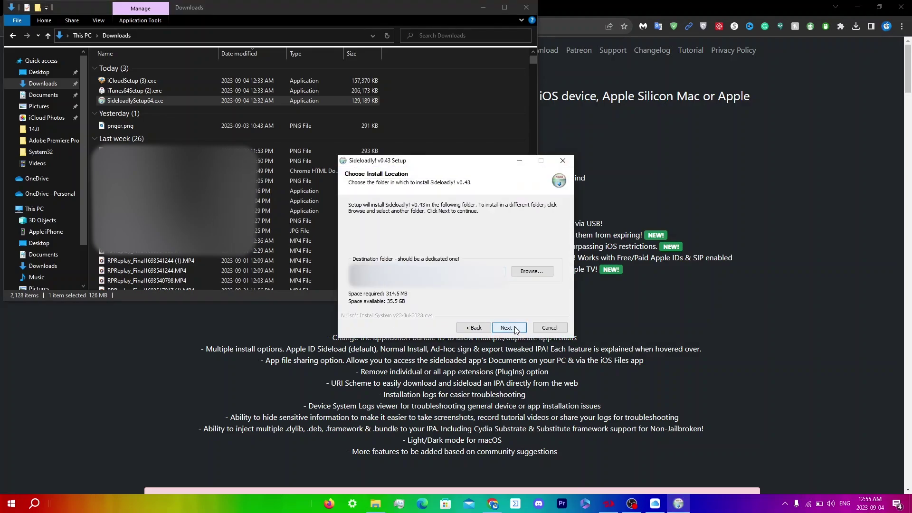
click(511, 329)
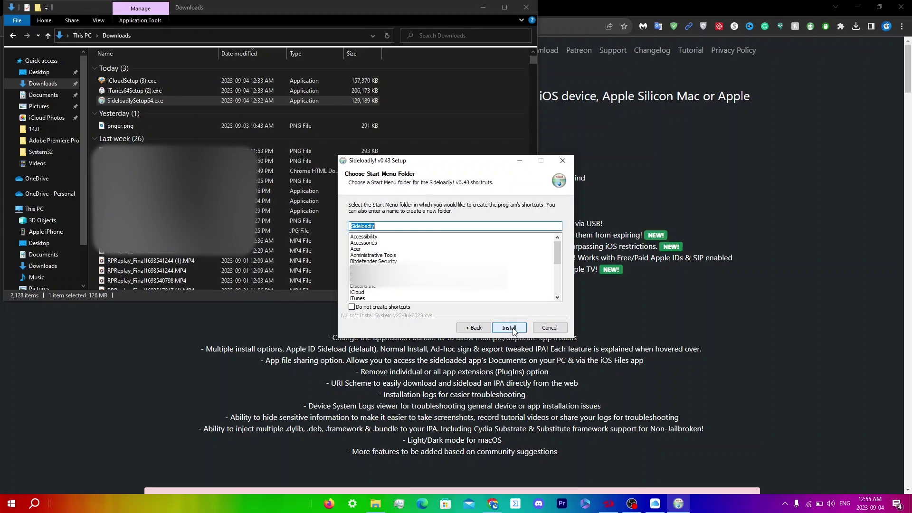
click(511, 328)
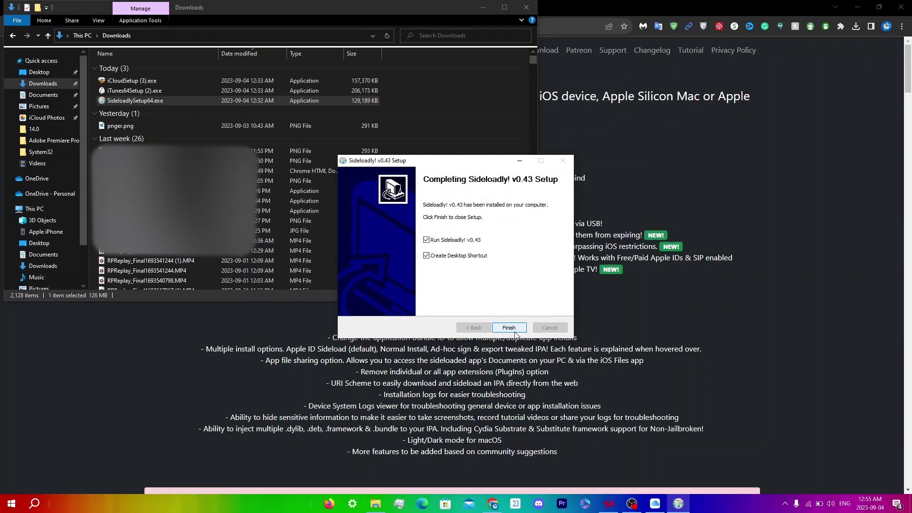
click(508, 328)
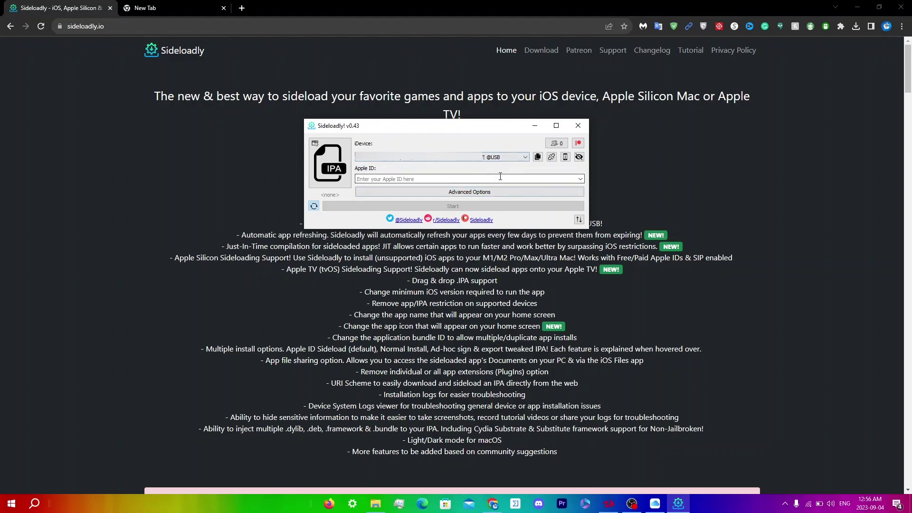
click(525, 158)
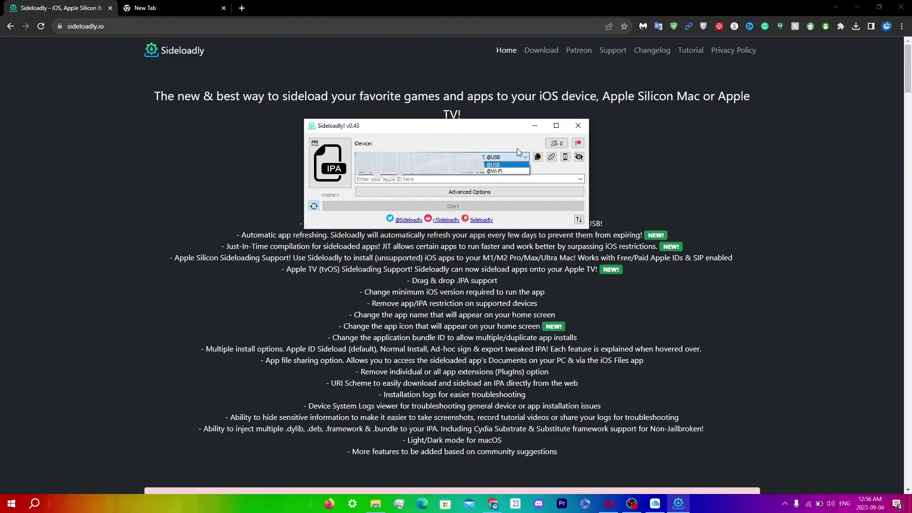
click(517, 148)
click(489, 159)
click(481, 172)
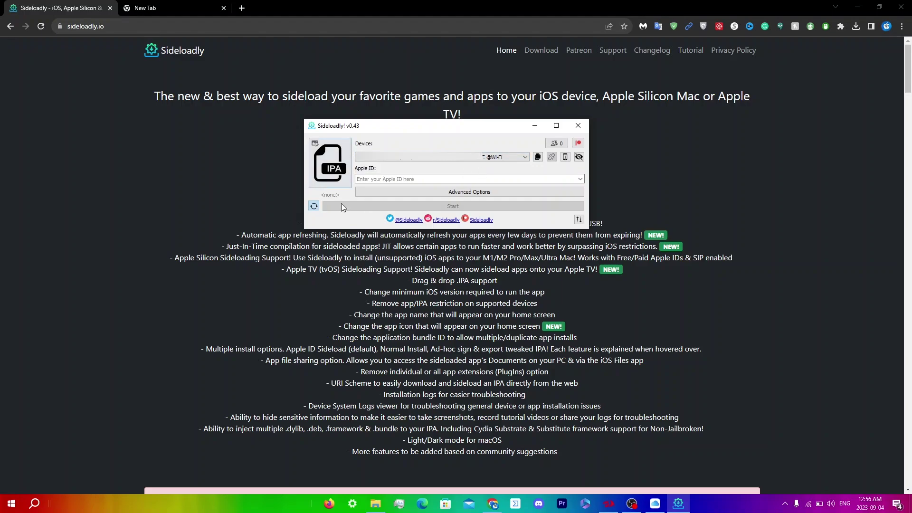
Search the web for 'uncover' in a new Chrome tab
click(186, 6)
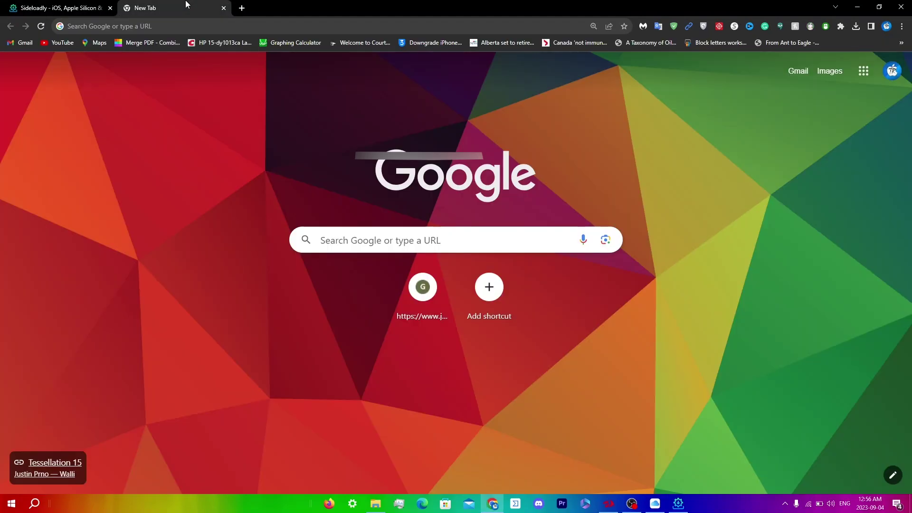
click(162, 20)
text(uncover)
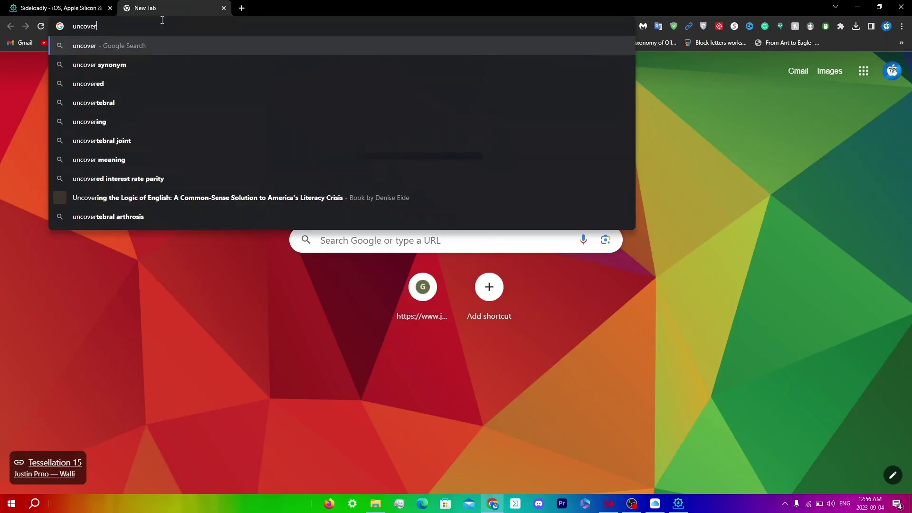
key(Return)
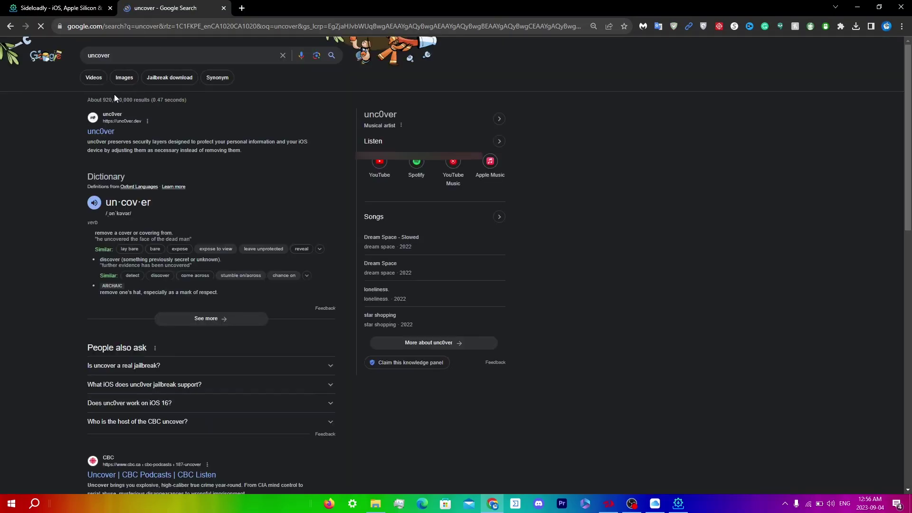
Download the unc0ver v8.0.2 IPA from the official unc0ver.dev site
click(104, 127)
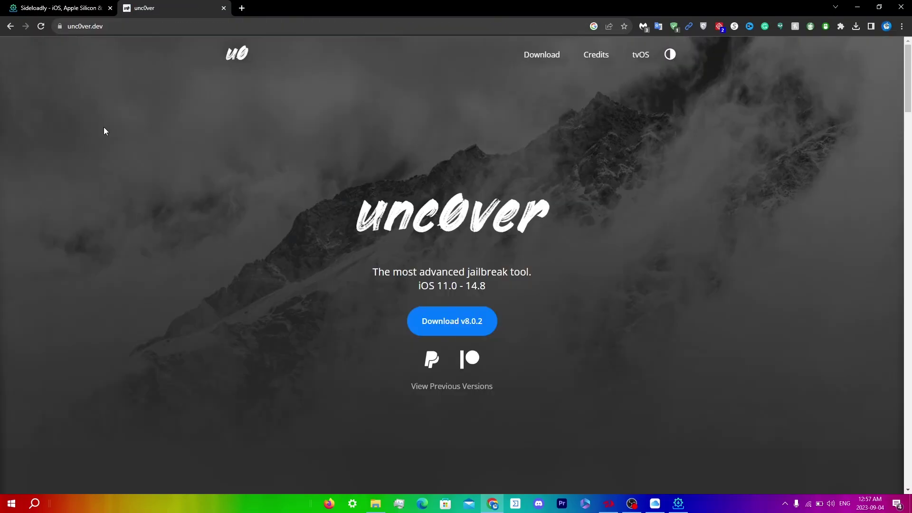
click(449, 325)
scroll(449, 325, down, 20)
scroll(487, 395, down, 3)
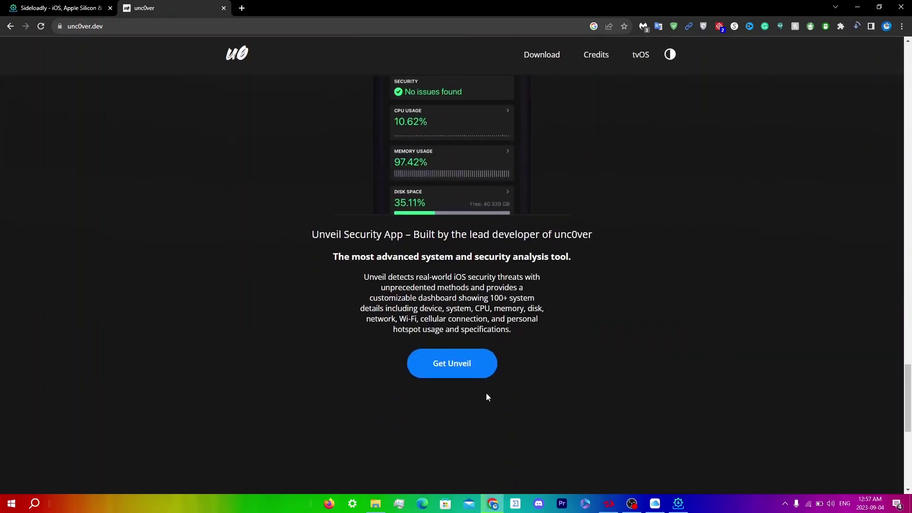
scroll(473, 298, up, 3)
scroll(473, 298, up, 2)
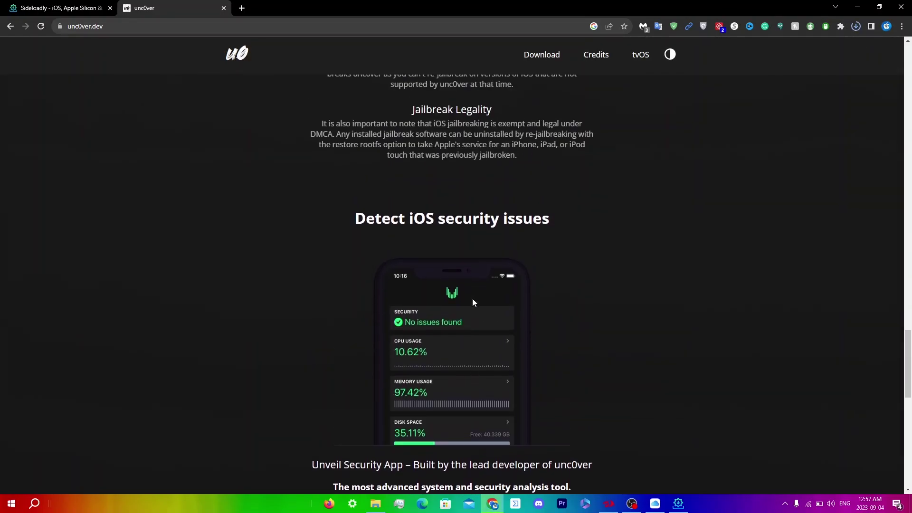
scroll(472, 298, down, 3)
click(532, 56)
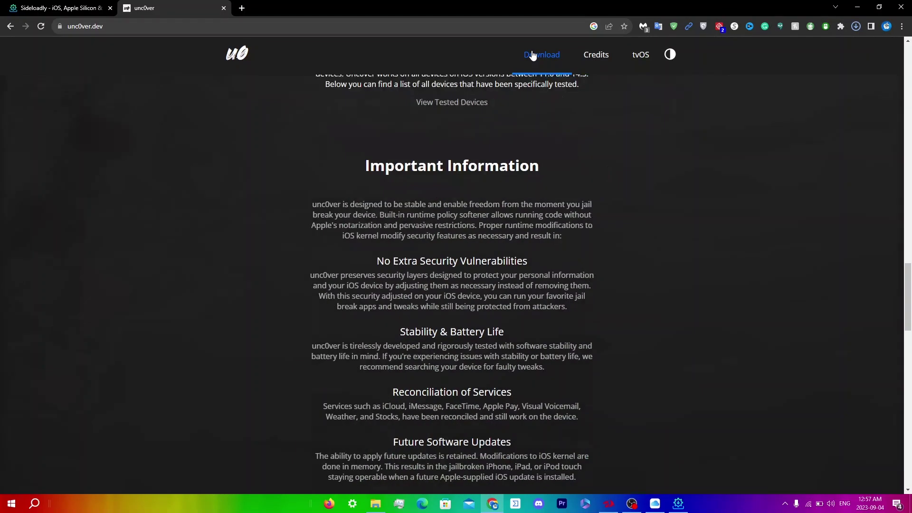
scroll(437, 290, down, 15)
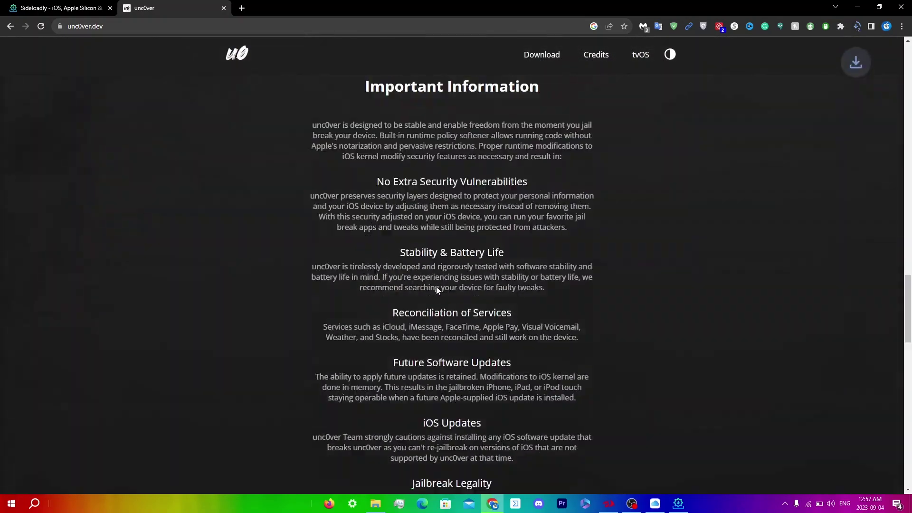
scroll(436, 291, up, 4)
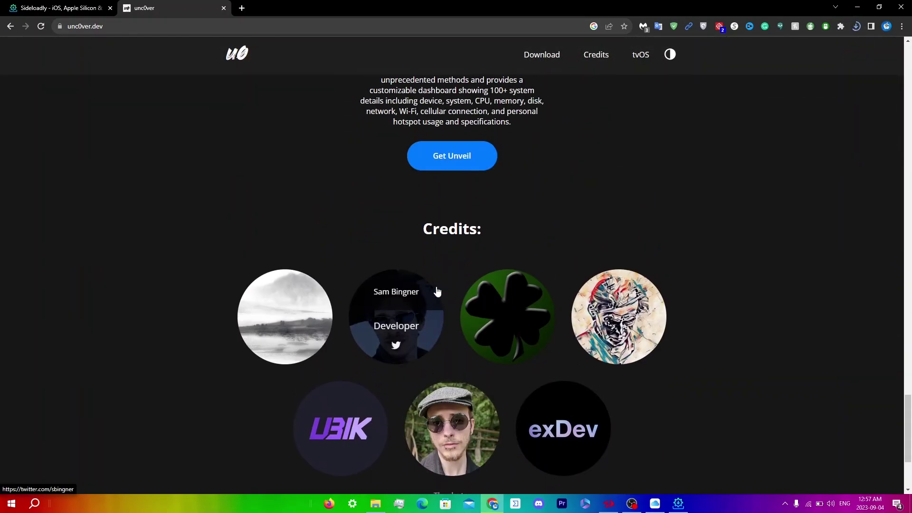
Open the Unveil app page and dismiss the downloads list and antivirus warning
click(464, 187)
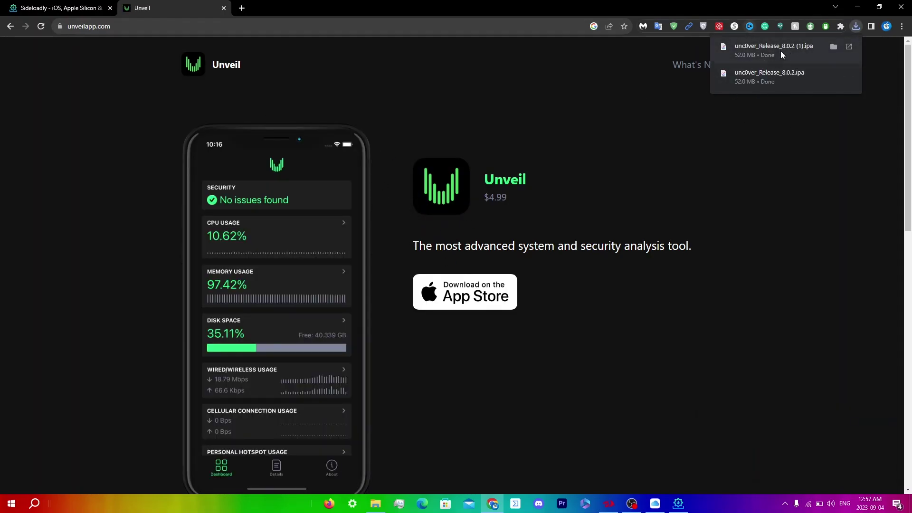
click(720, 73)
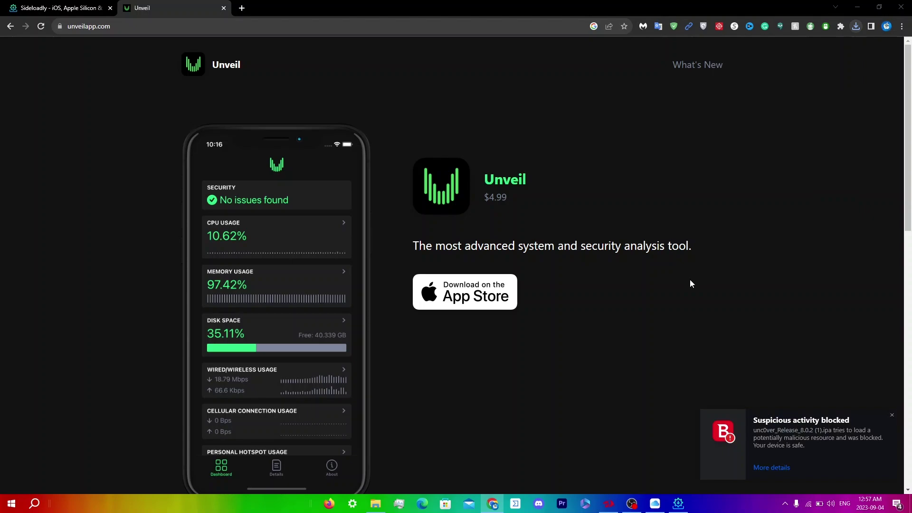
click(891, 420)
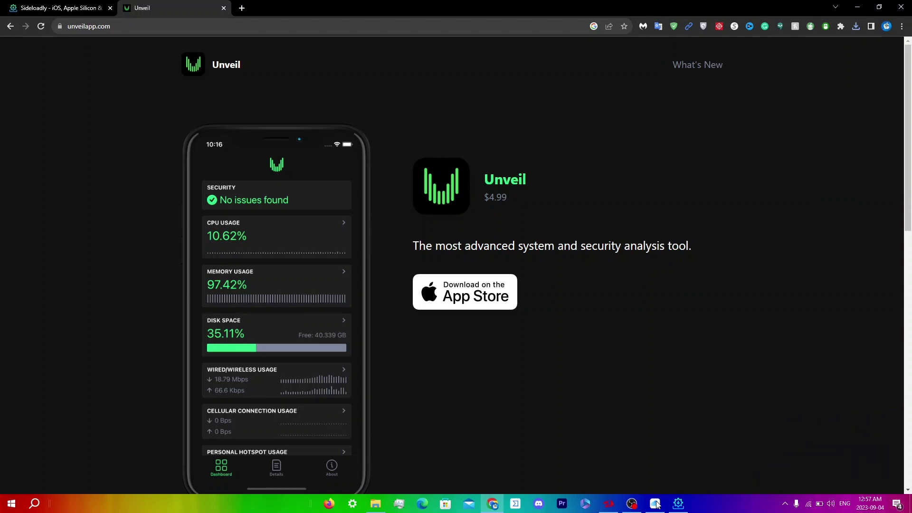
Load unc0ver_Release_8.0.2 (1).ipa from the Downloads folder as Sideloadly's IPA
click(679, 508)
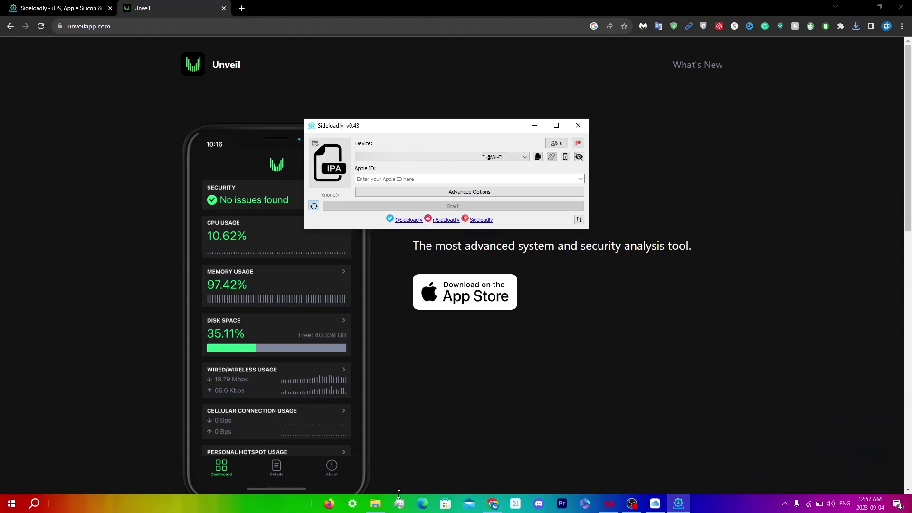
click(325, 169)
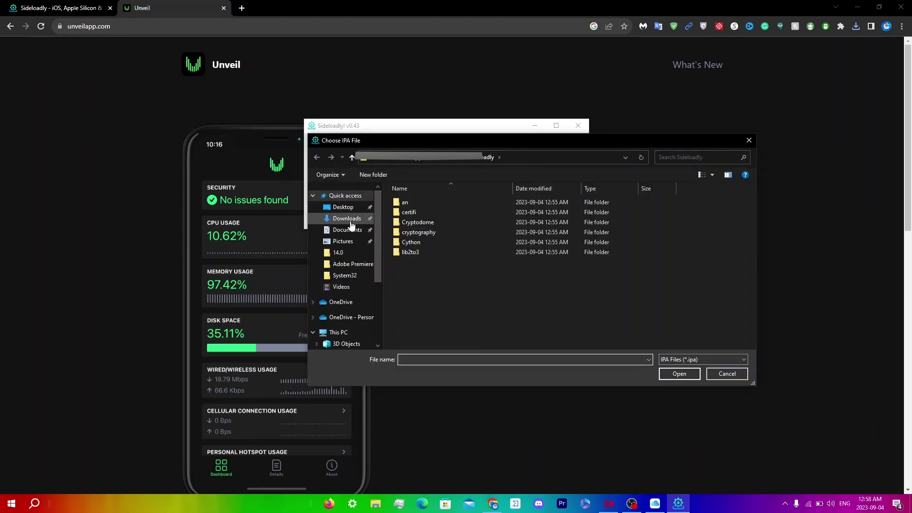
click(351, 220)
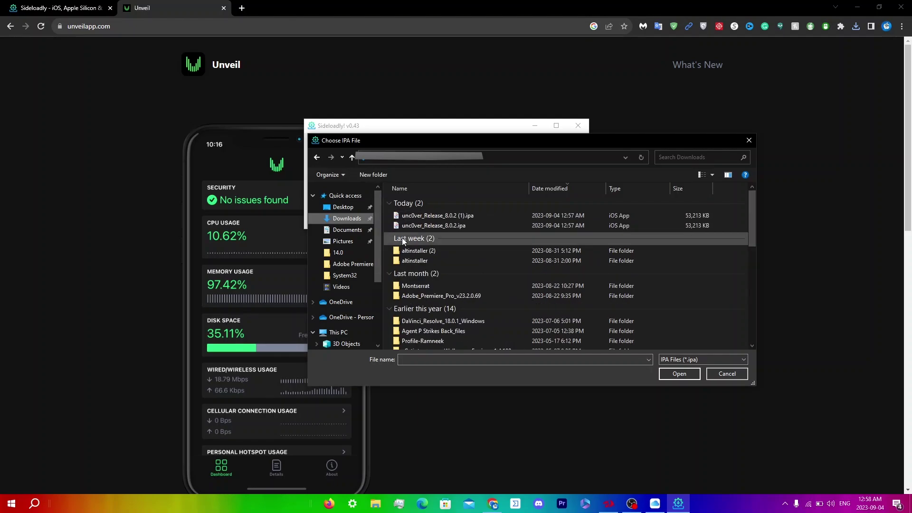
double_click(417, 216)
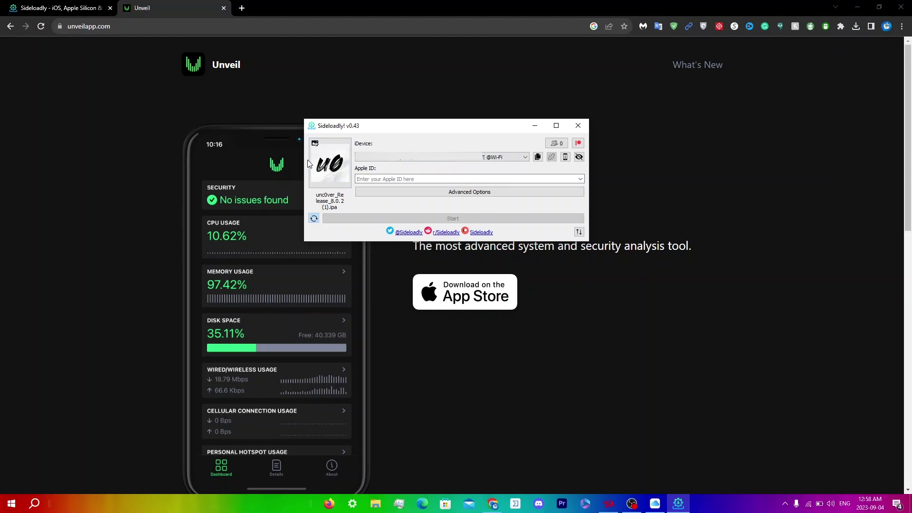
Paste the Apple ID into the Apple ID field
right_click(388, 180)
click(387, 178)
key(ctrl+v)
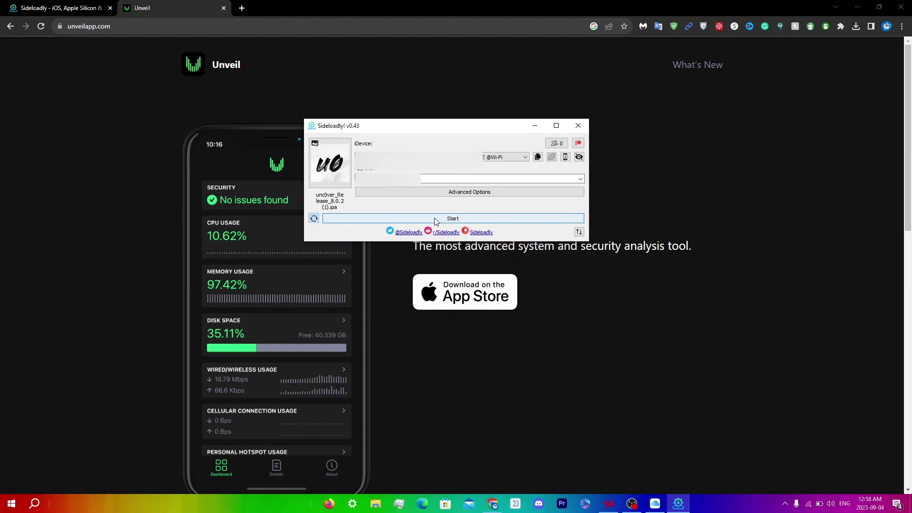
click(497, 160)
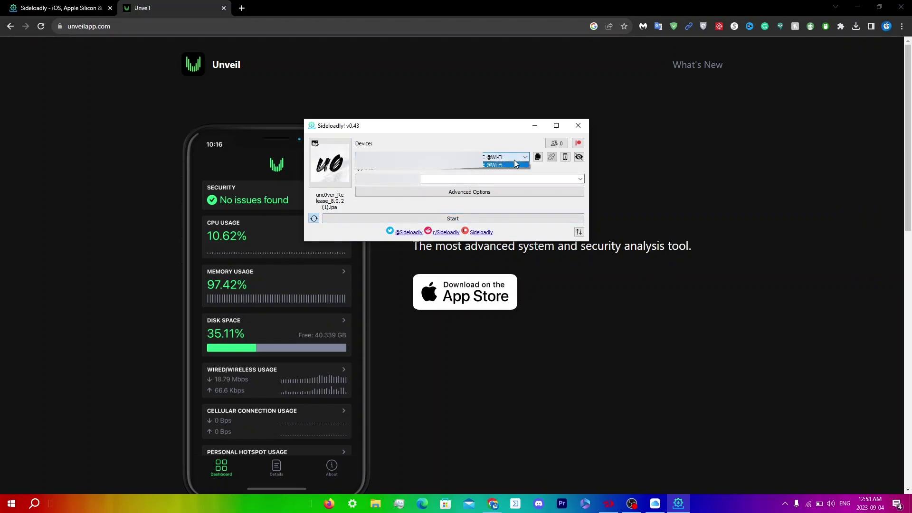
click(525, 164)
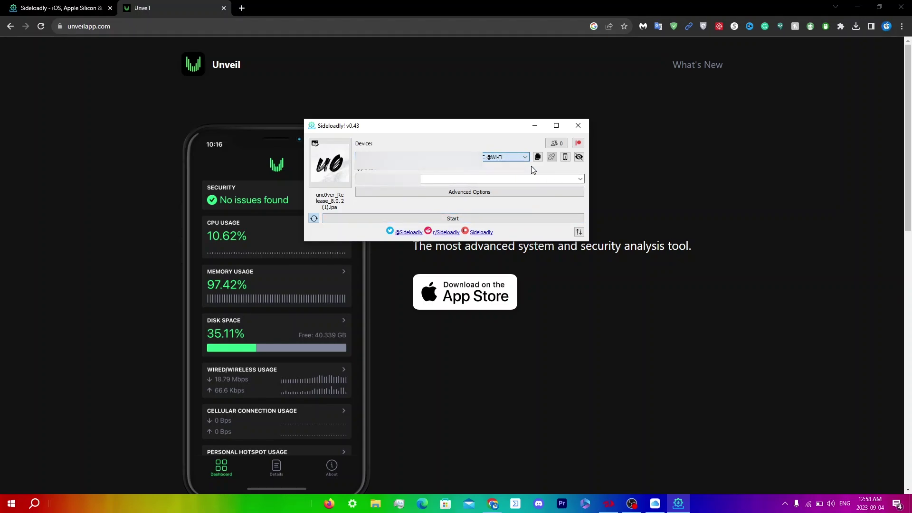
click(521, 158)
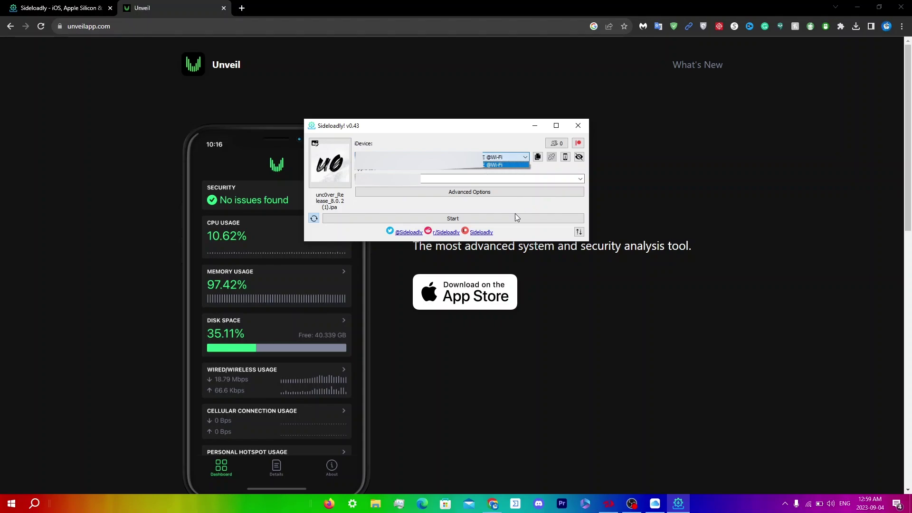
click(483, 218)
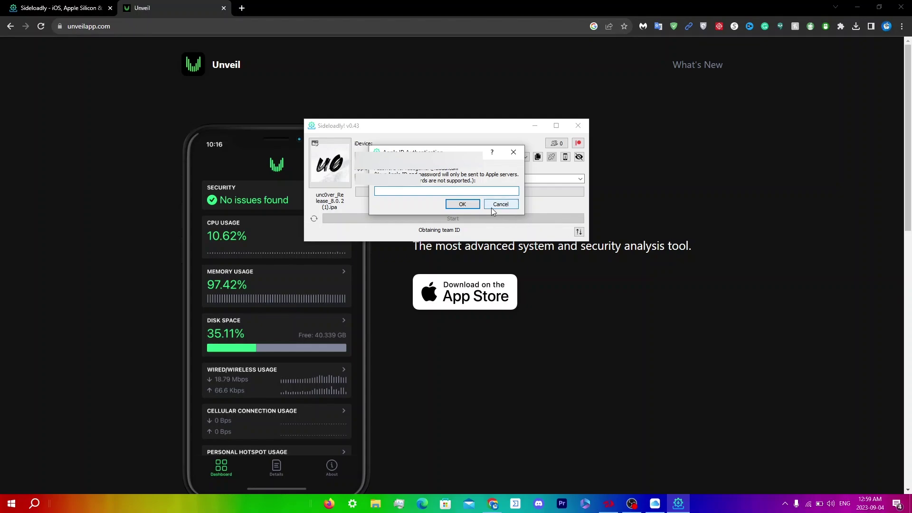
Close the Apple ID password prompt, expand the installation log, and dismiss the Bitdefender alert
click(499, 205)
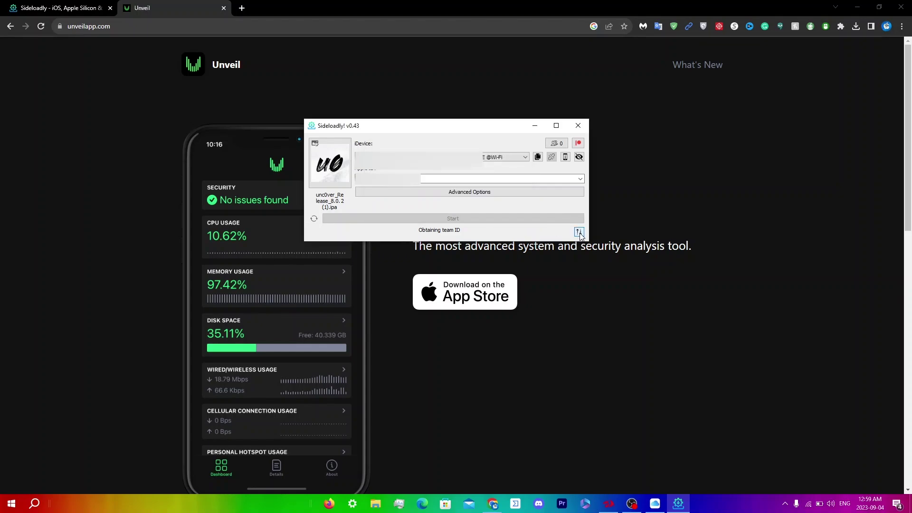
click(579, 233)
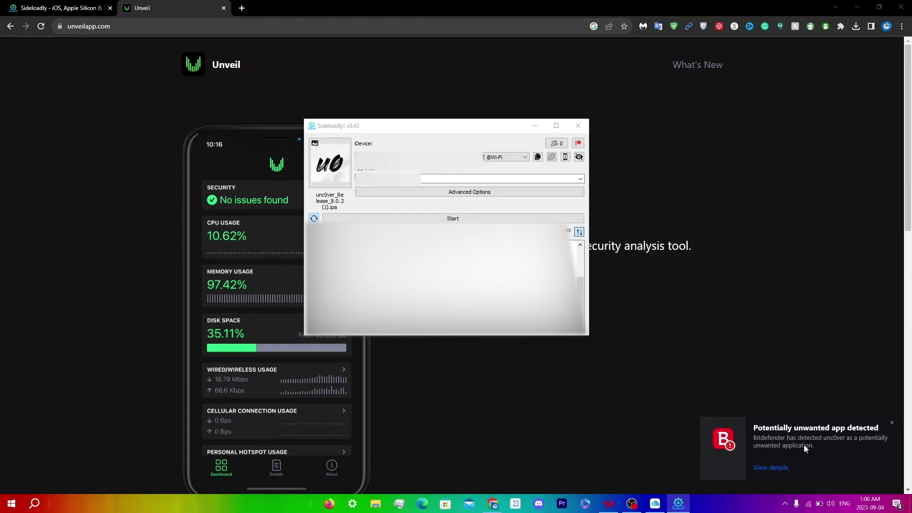
click(770, 468)
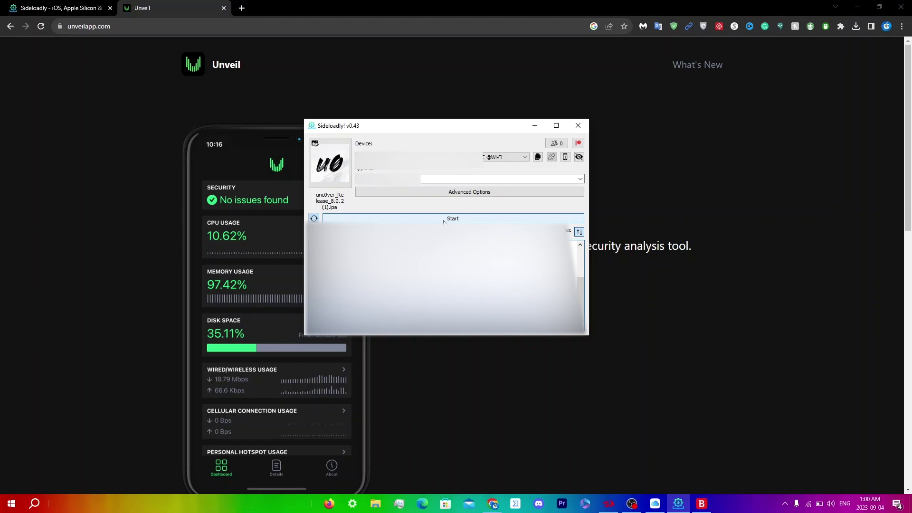
Restart sideloading the unc0ver IPA to the Wi-Fi iPhone
click(444, 219)
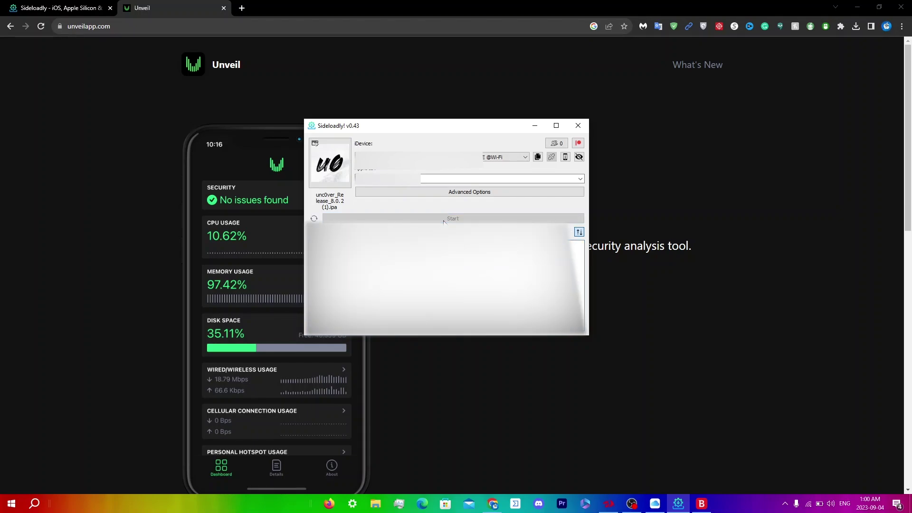